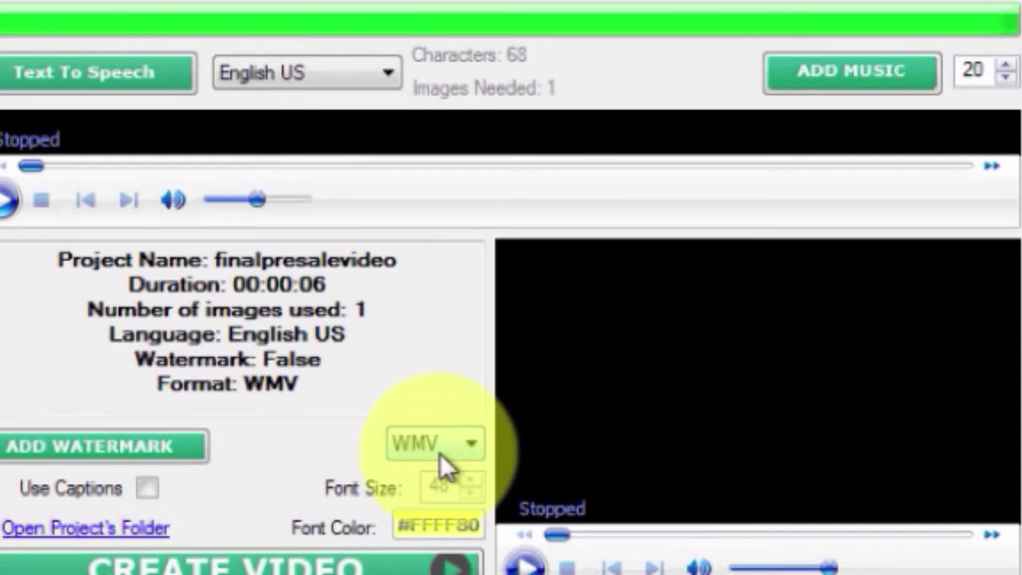
Review the output format choices and leave the format unchanged
click(440, 455)
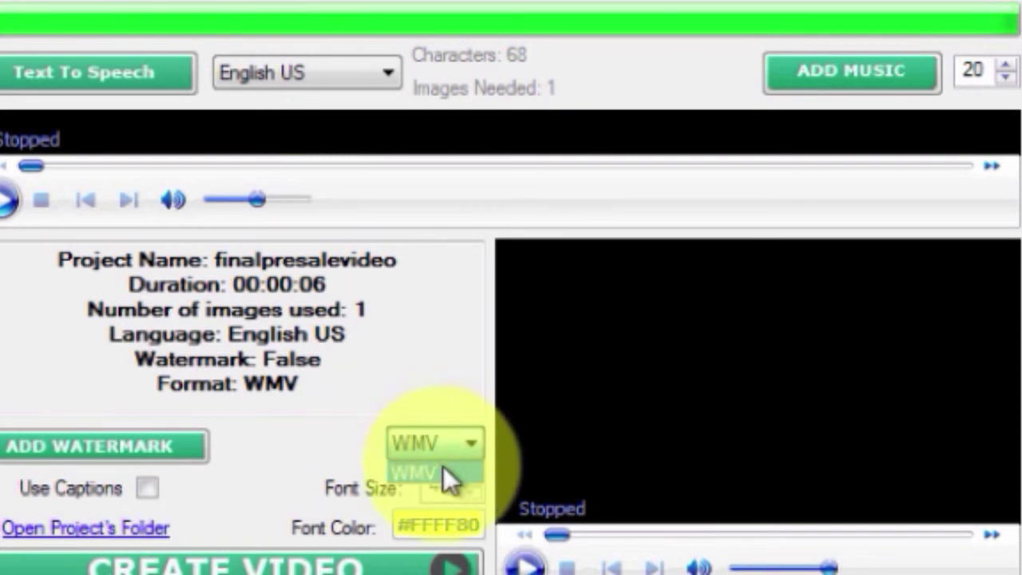
click(444, 469)
click(441, 459)
click(446, 471)
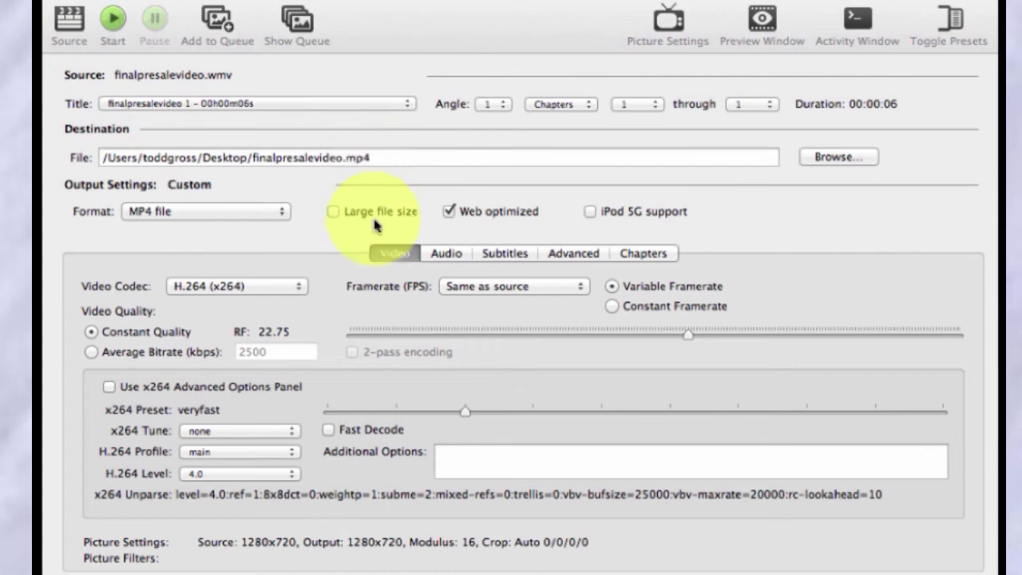
Load finalpresalevideo.wmv as the source video from the Source file picker
click(67, 24)
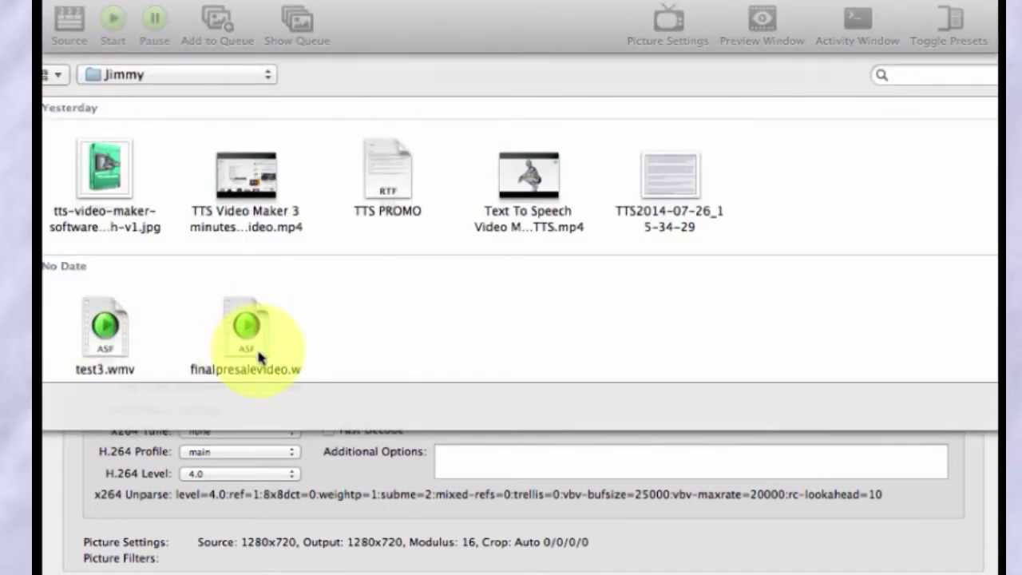
double_click(256, 352)
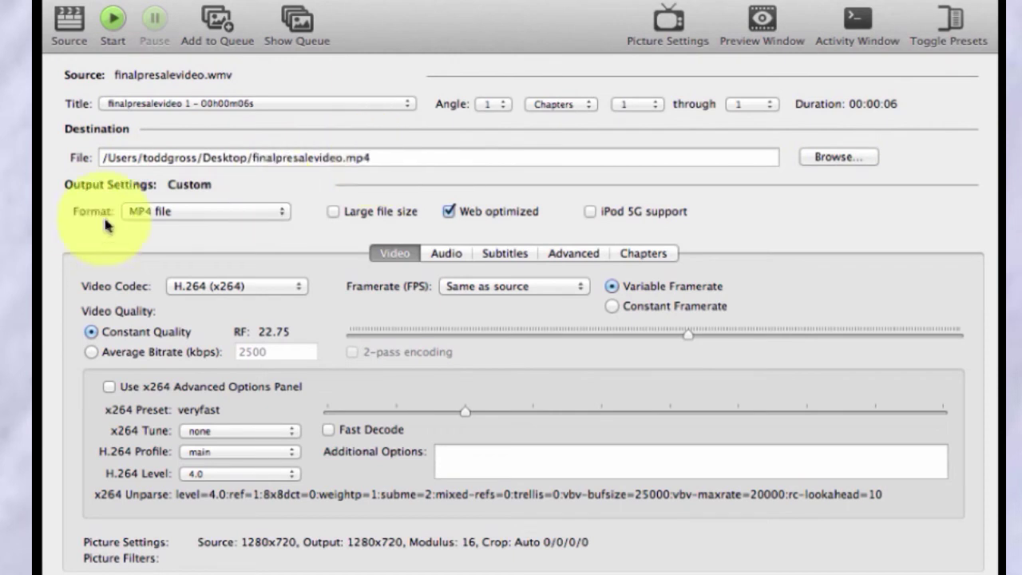
click(165, 220)
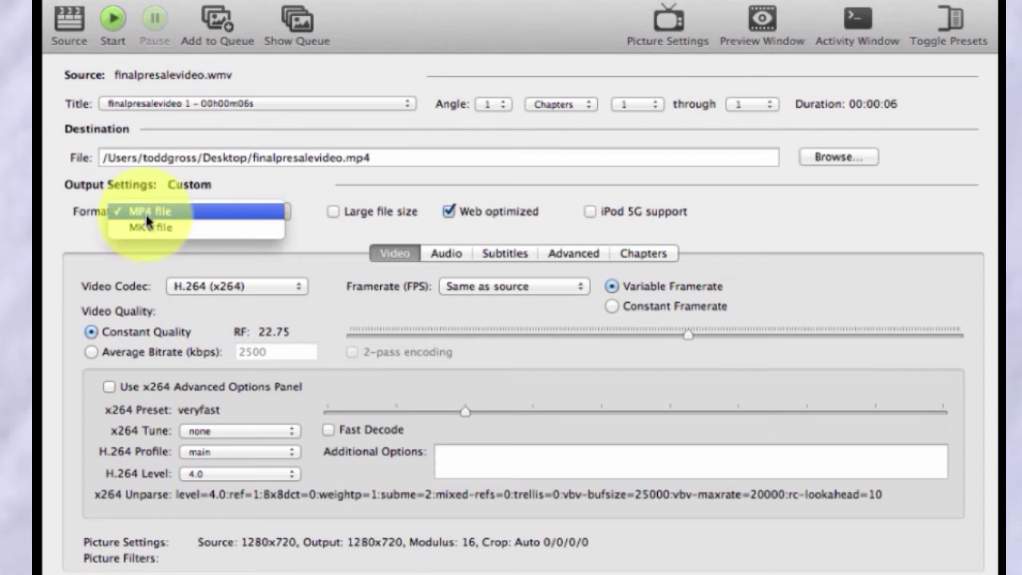
click(147, 216)
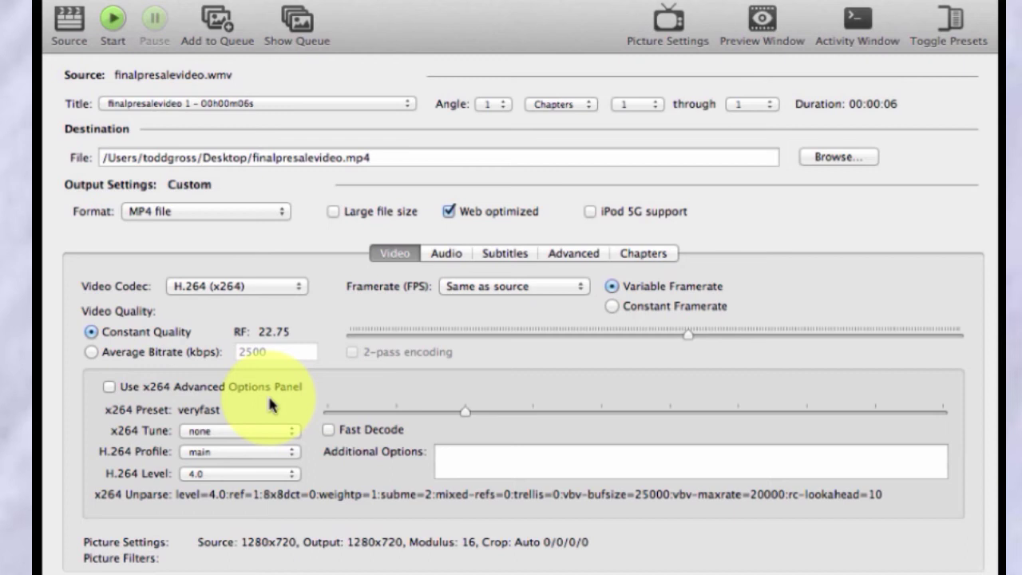
Set constant quality to RF 24 and make the MP4 output web optimized
click(387, 260)
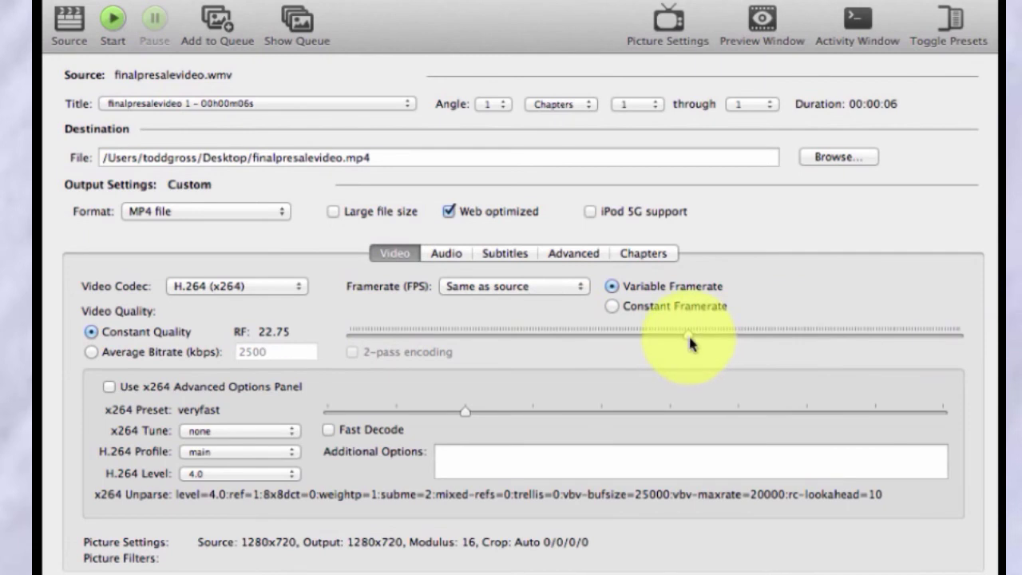
drag(691, 342, 723, 344)
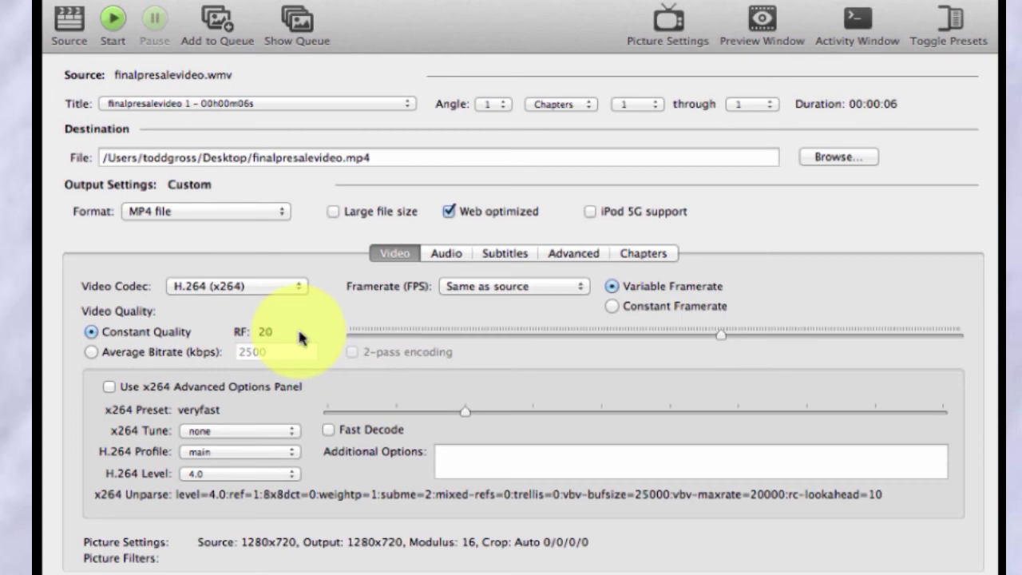
drag(722, 341, 677, 352)
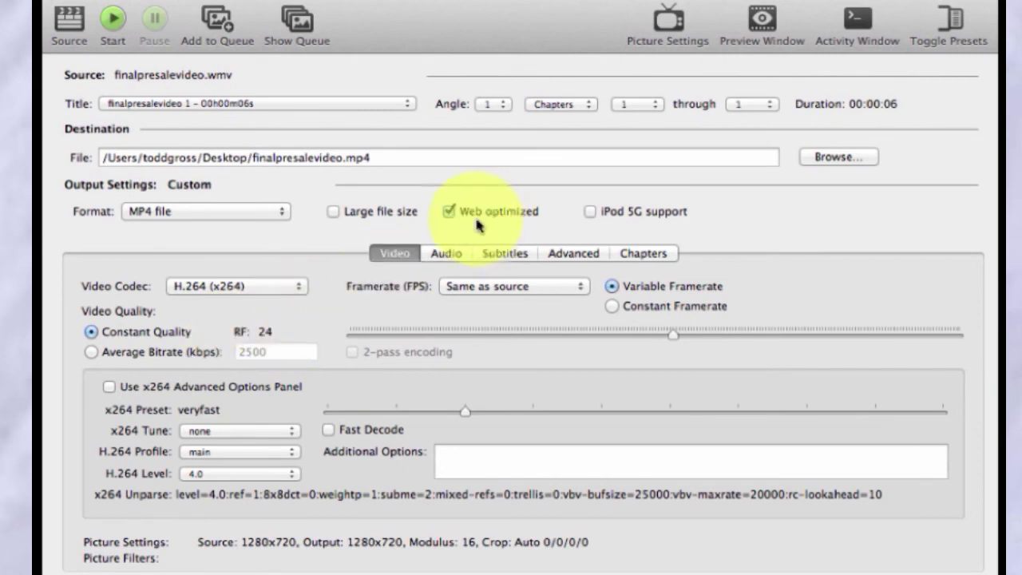
click(450, 212)
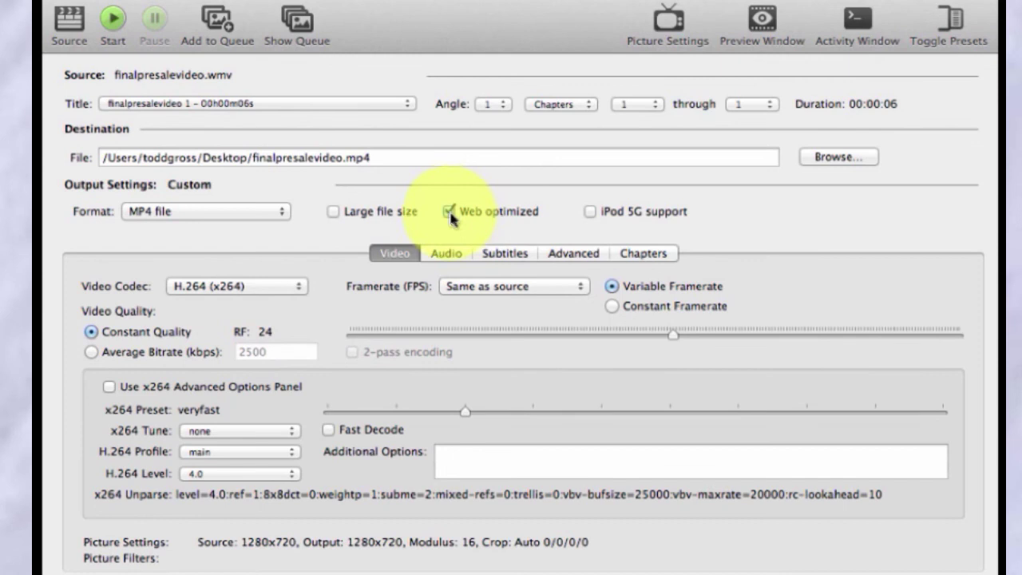
Set the audio track's mixdown to Mono with the bitrate kept at 40
click(447, 256)
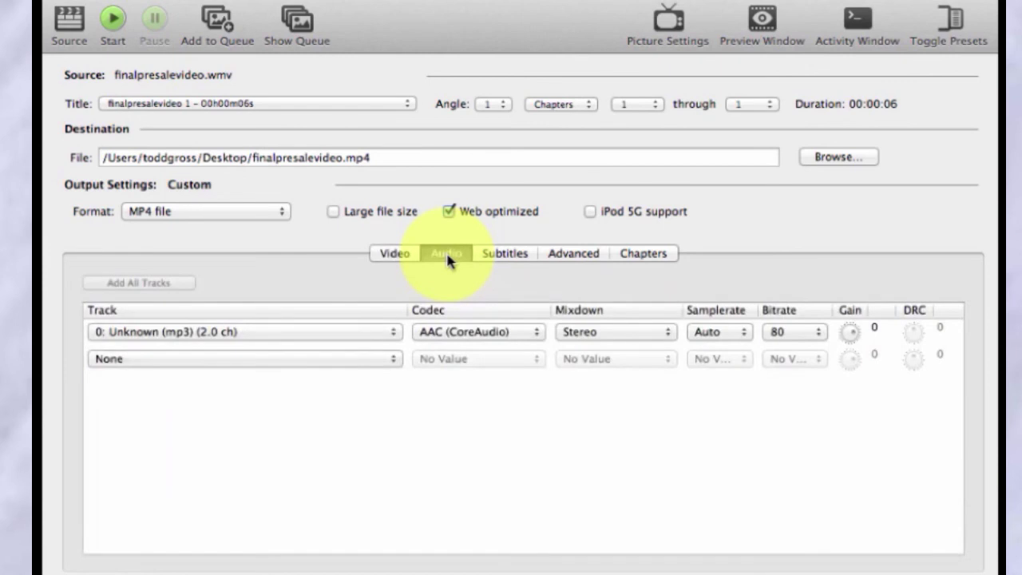
click(592, 334)
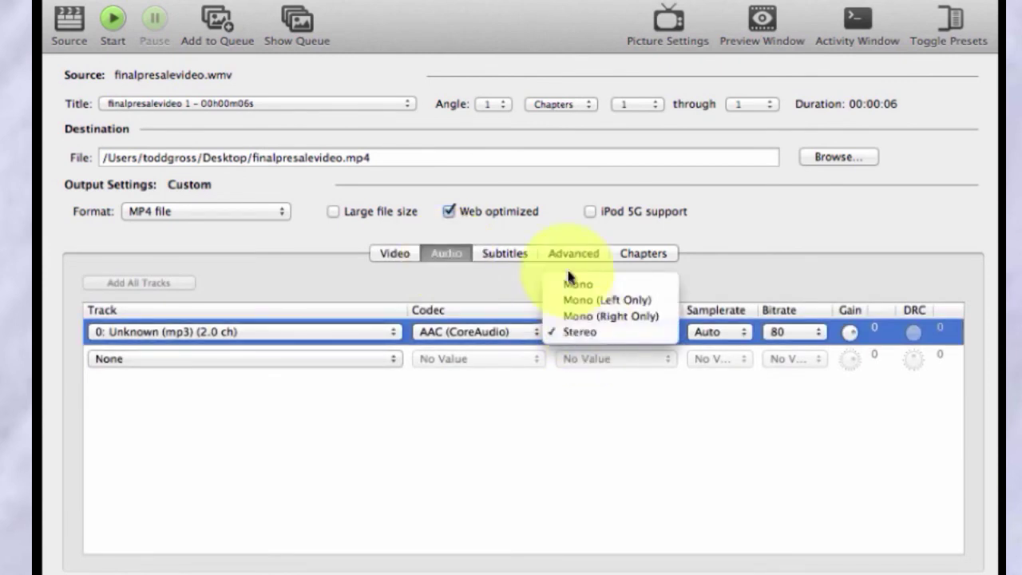
click(576, 284)
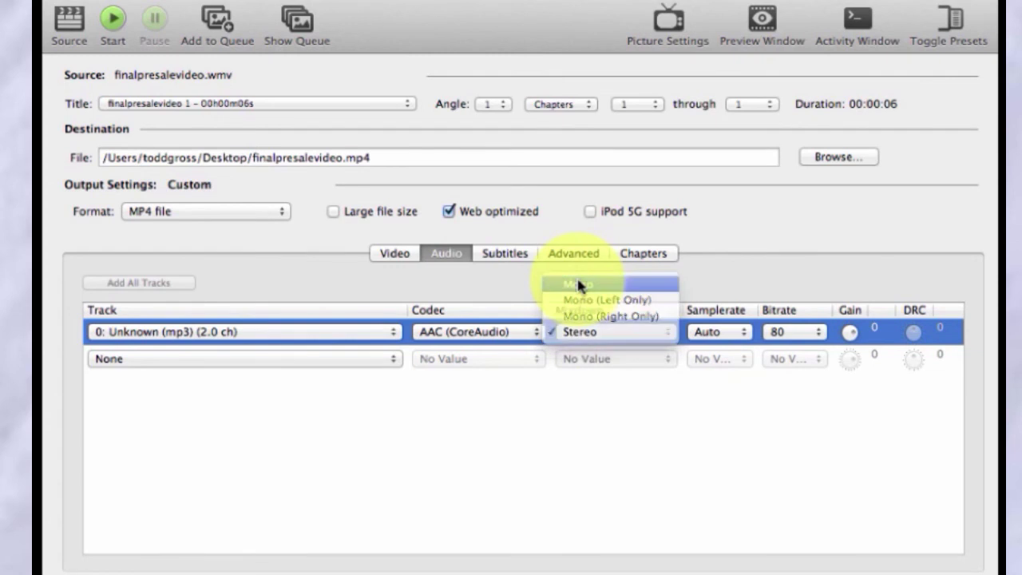
click(797, 334)
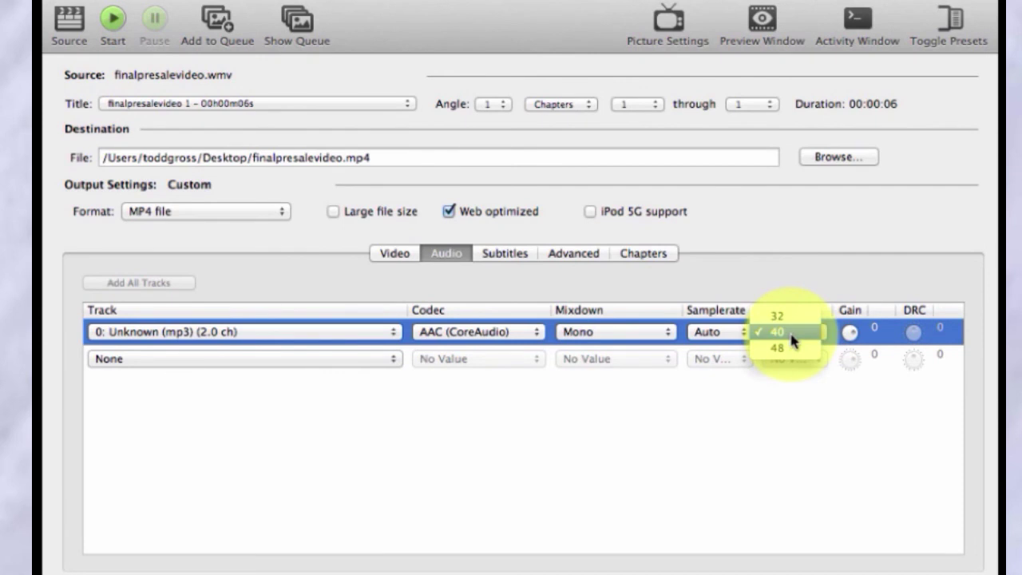
click(792, 339)
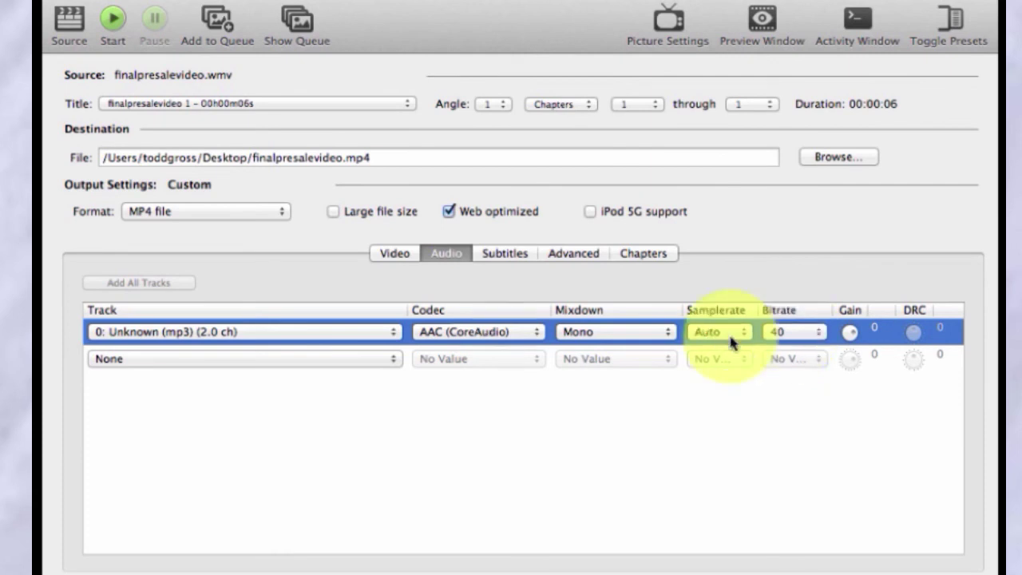
click(614, 336)
click(609, 381)
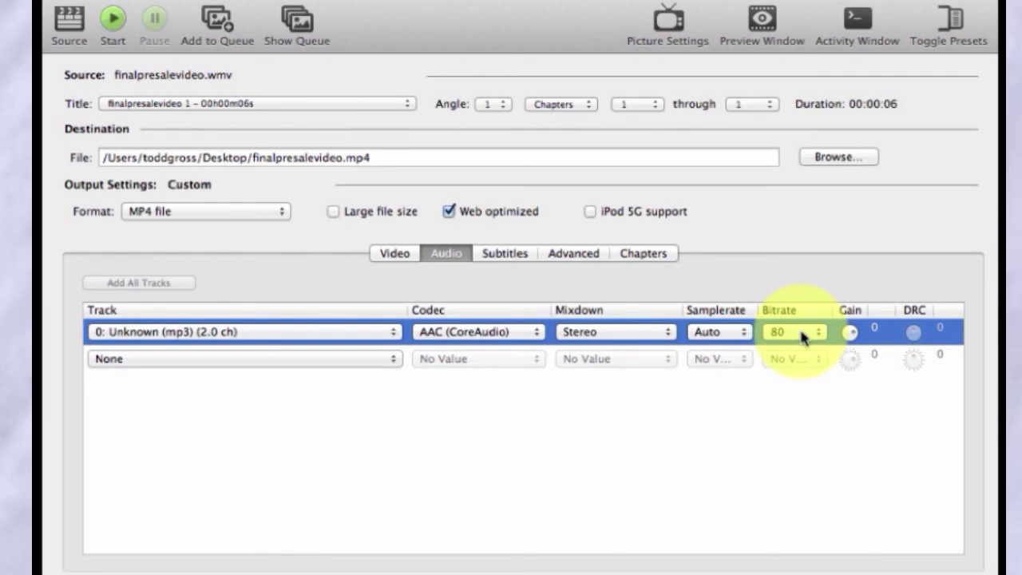
click(575, 334)
click(559, 281)
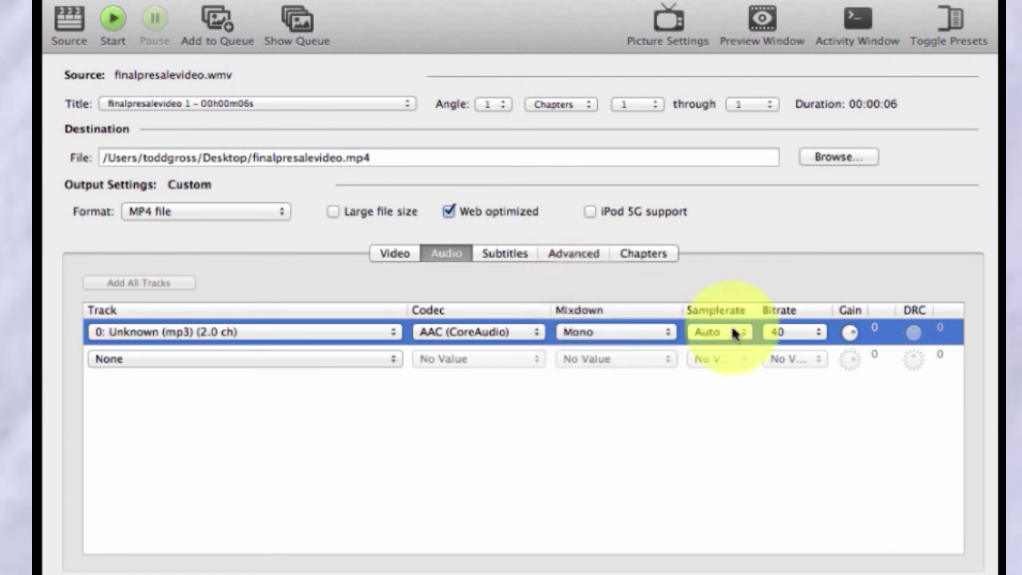
click(778, 332)
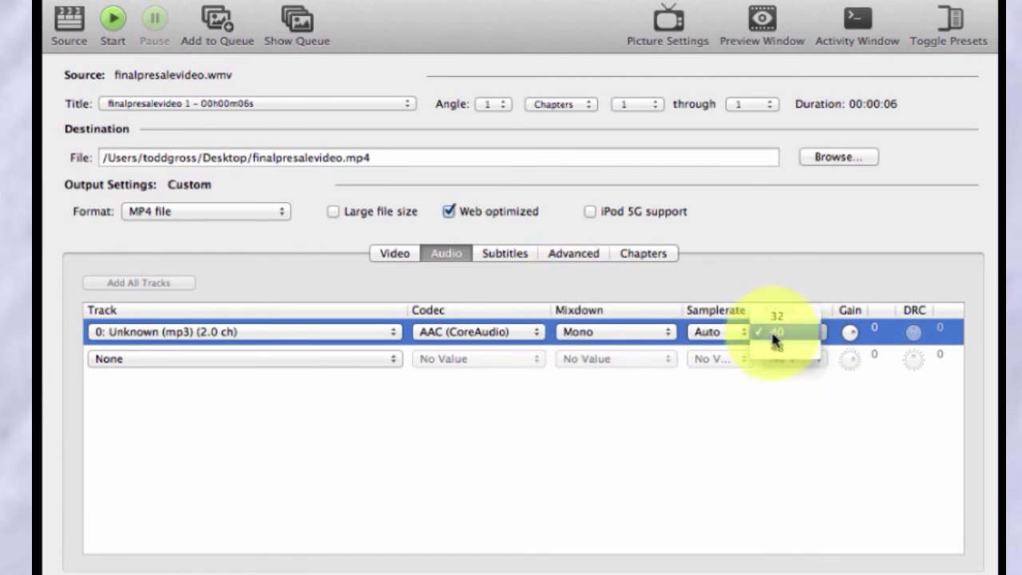
click(775, 334)
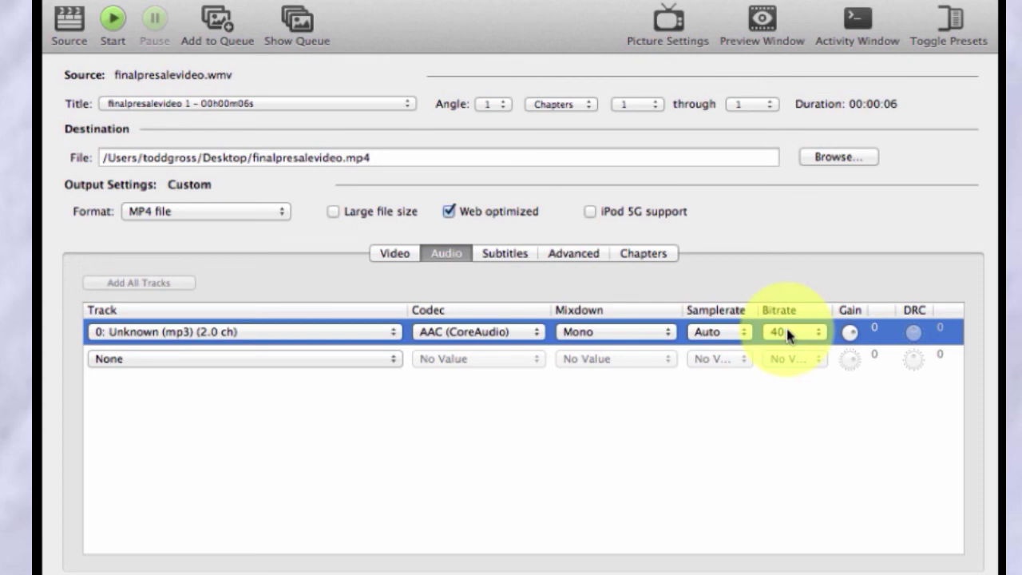
click(113, 24)
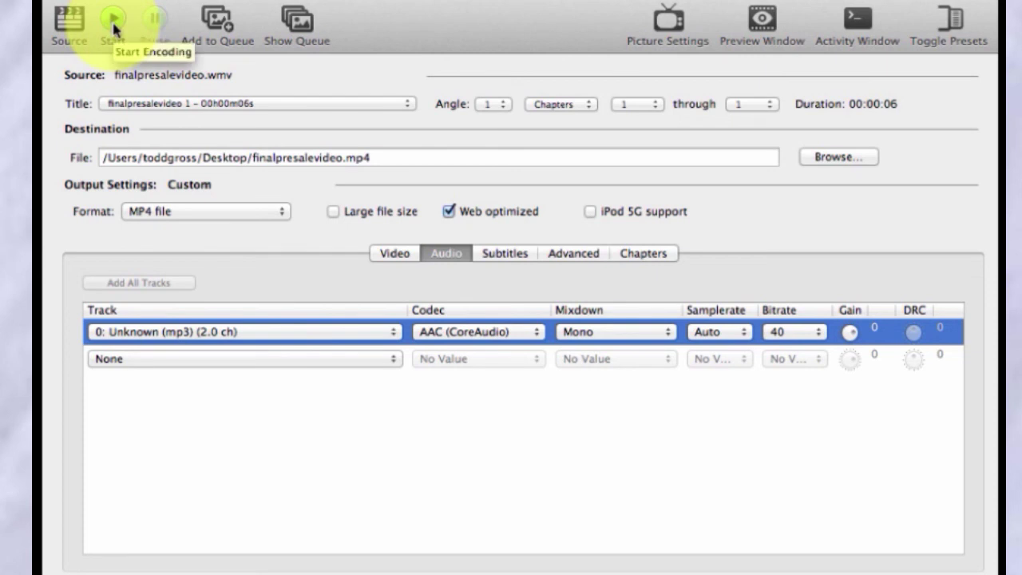
click(113, 24)
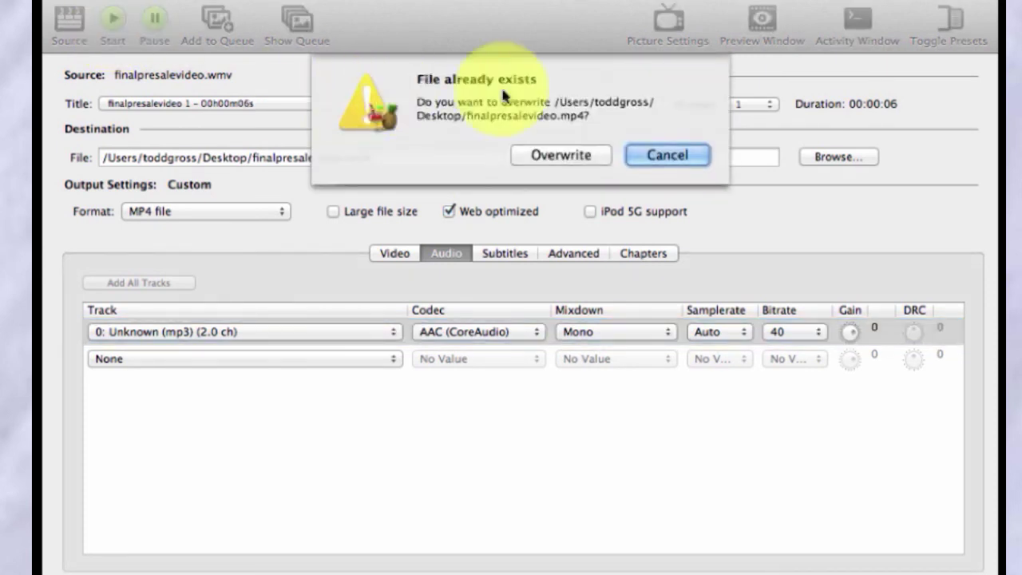
click(669, 156)
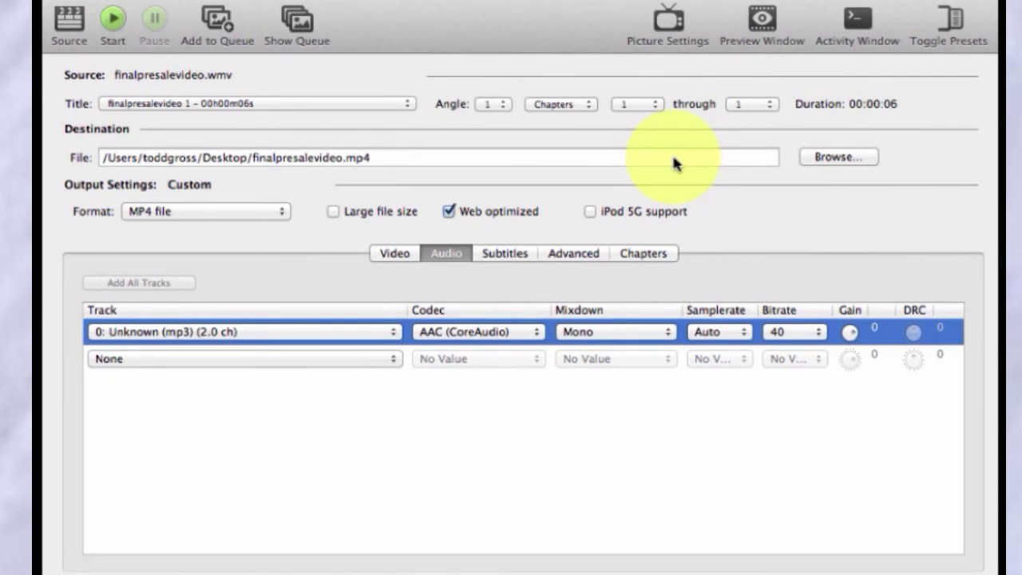
Adjust the video RF quality slider to 23.75
click(399, 254)
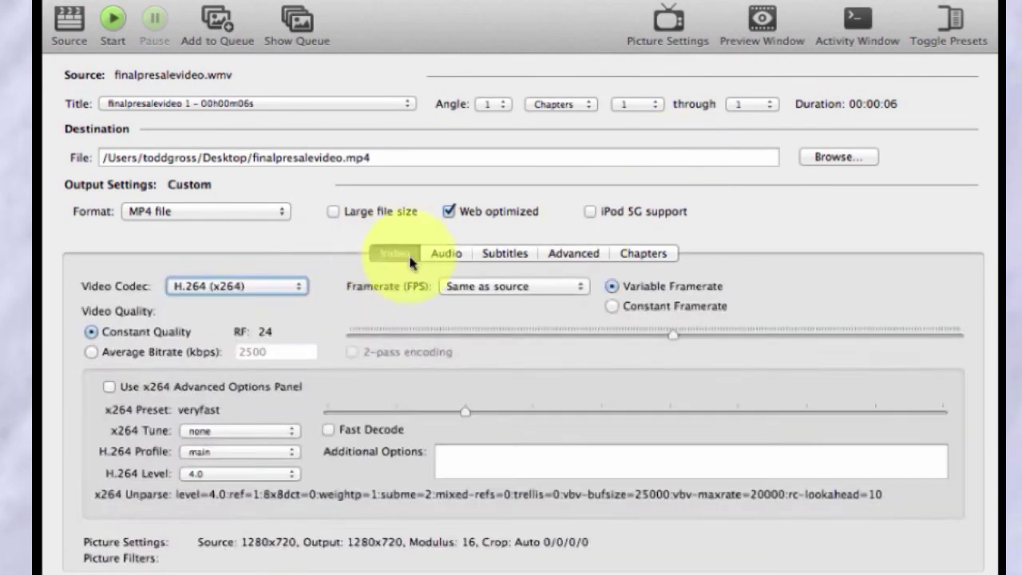
click(435, 254)
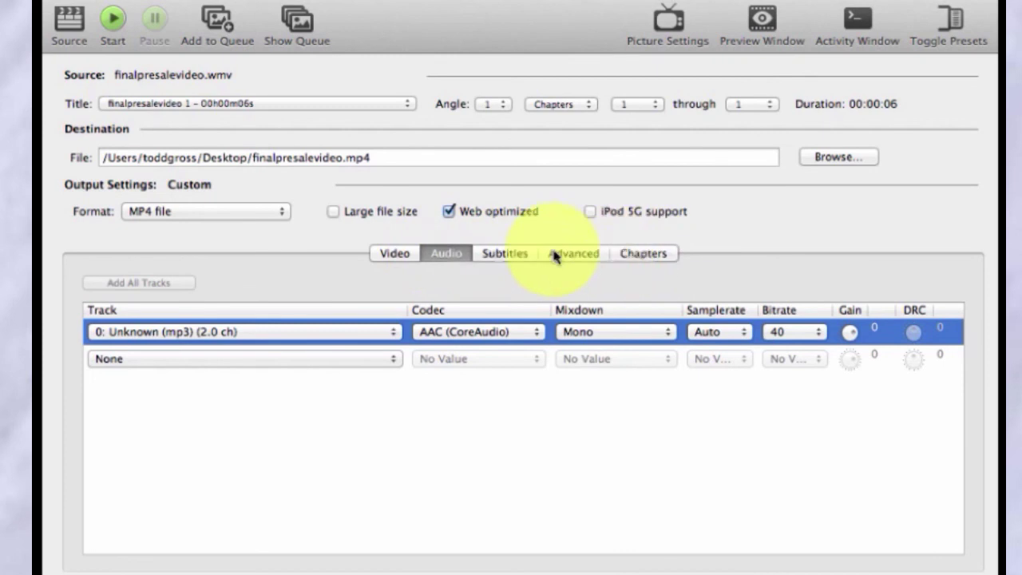
click(393, 254)
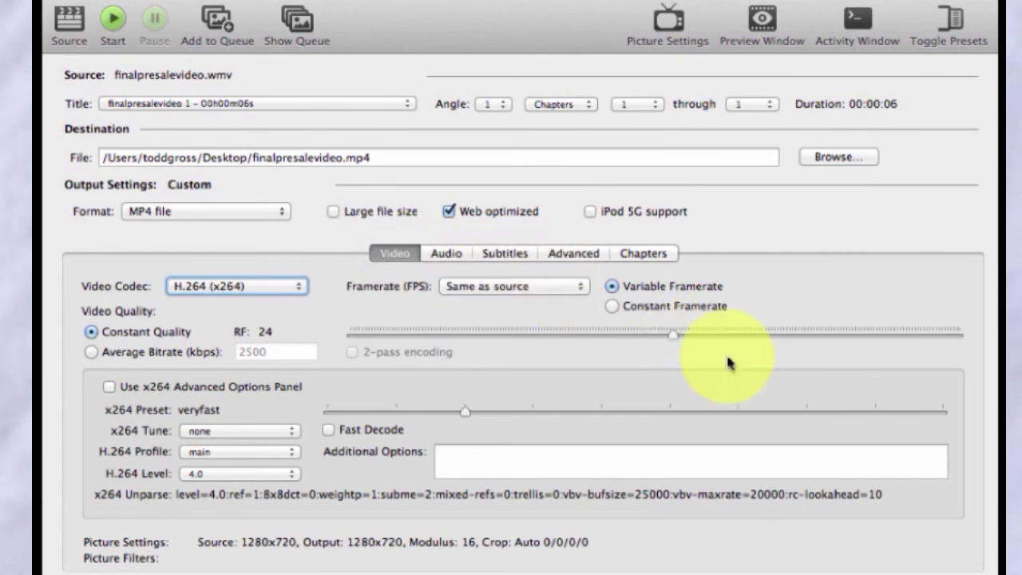
mouse_move(677, 336)
mouse_down()
mouse_move(662, 338)
mouse_move(710, 336)
mouse_move(676, 336)
mouse_up()
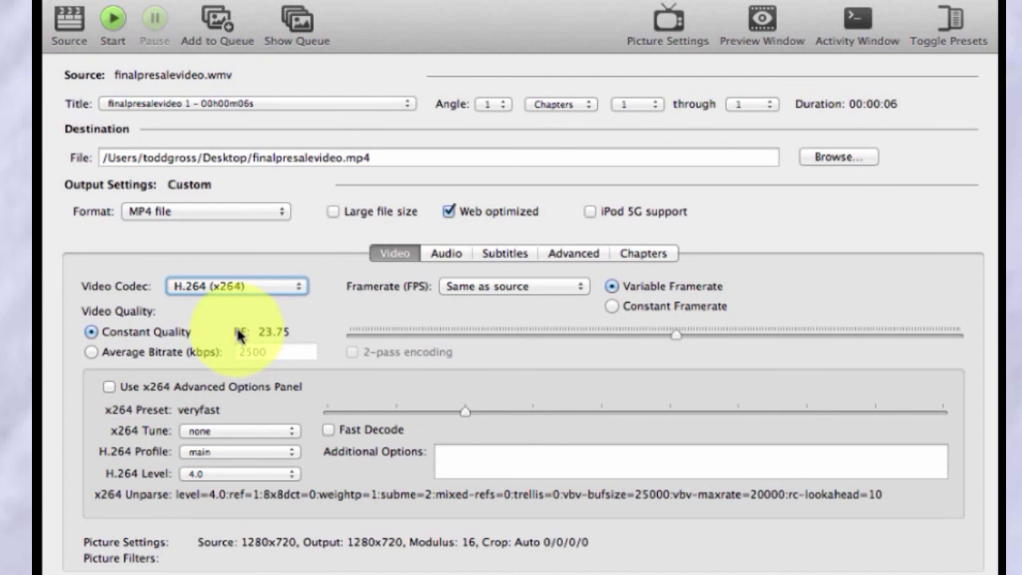
click(445, 252)
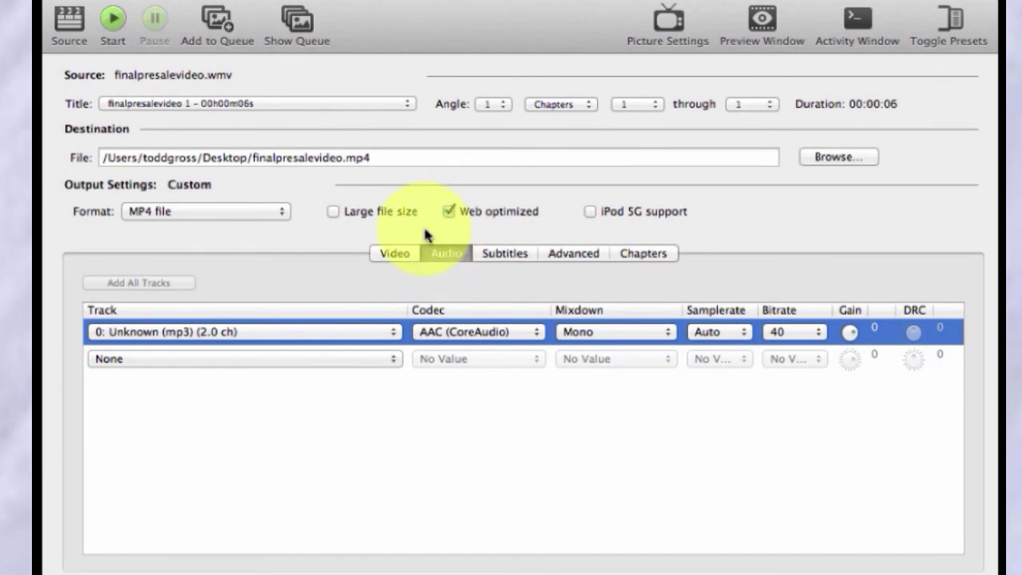
Change the output container to MKV, making the destination finalpresalevideo.mkv
click(282, 211)
click(225, 212)
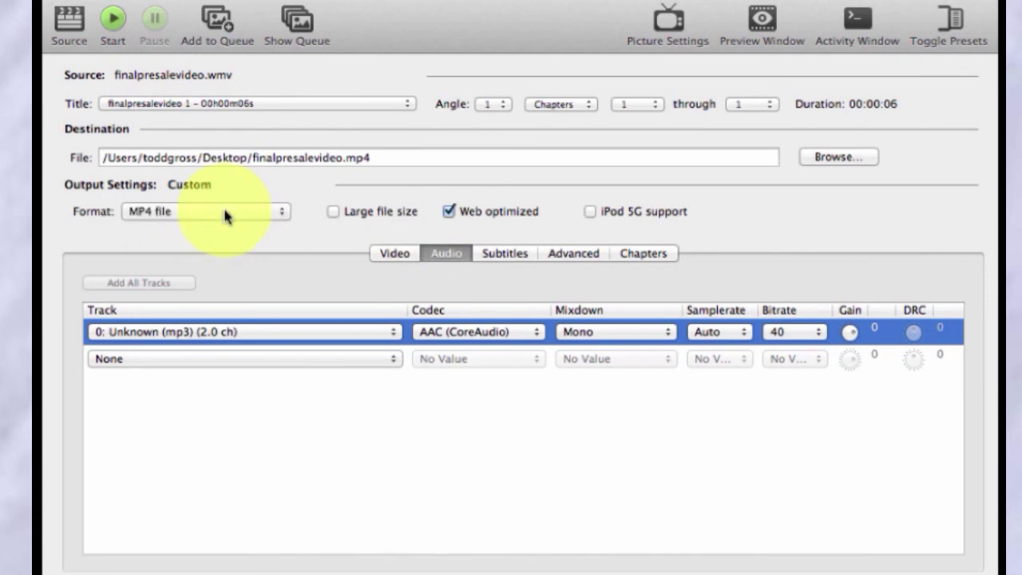
click(224, 212)
click(228, 233)
click(228, 215)
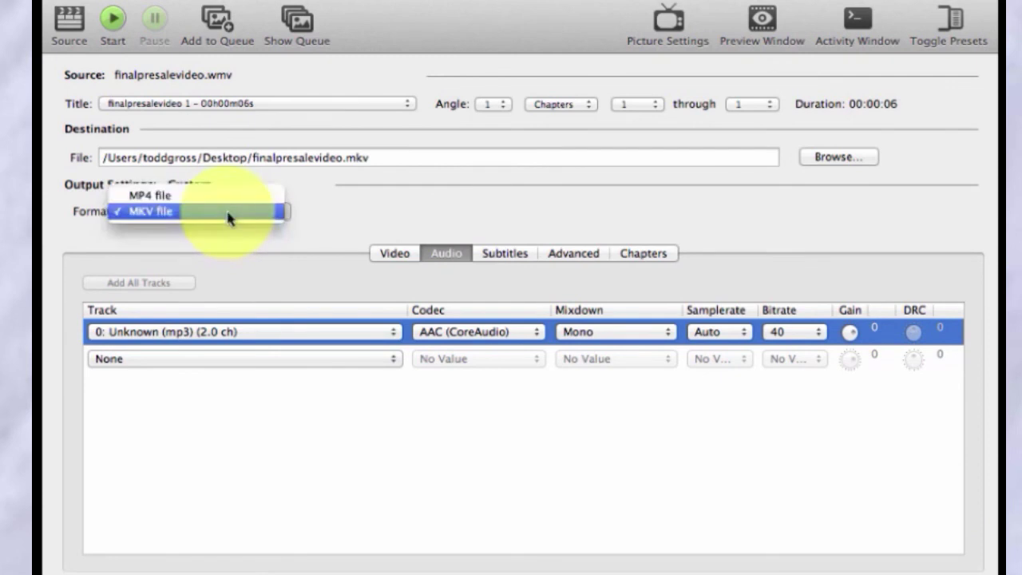